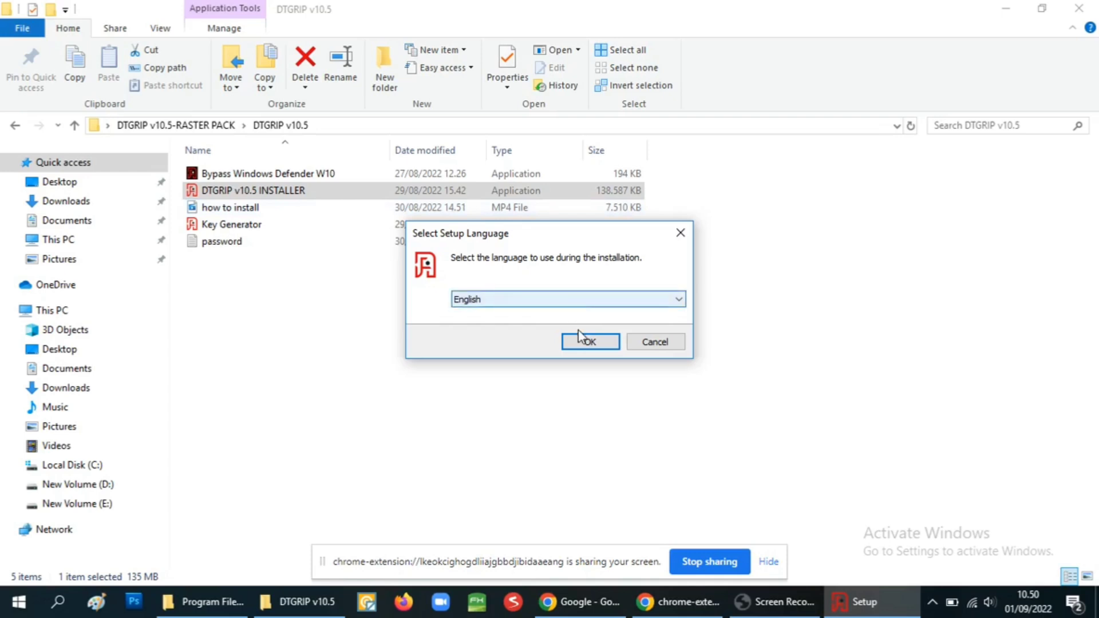
# Choose English as the setup language and accept the DTGRIP license agreement
pyautogui.click(583, 342)
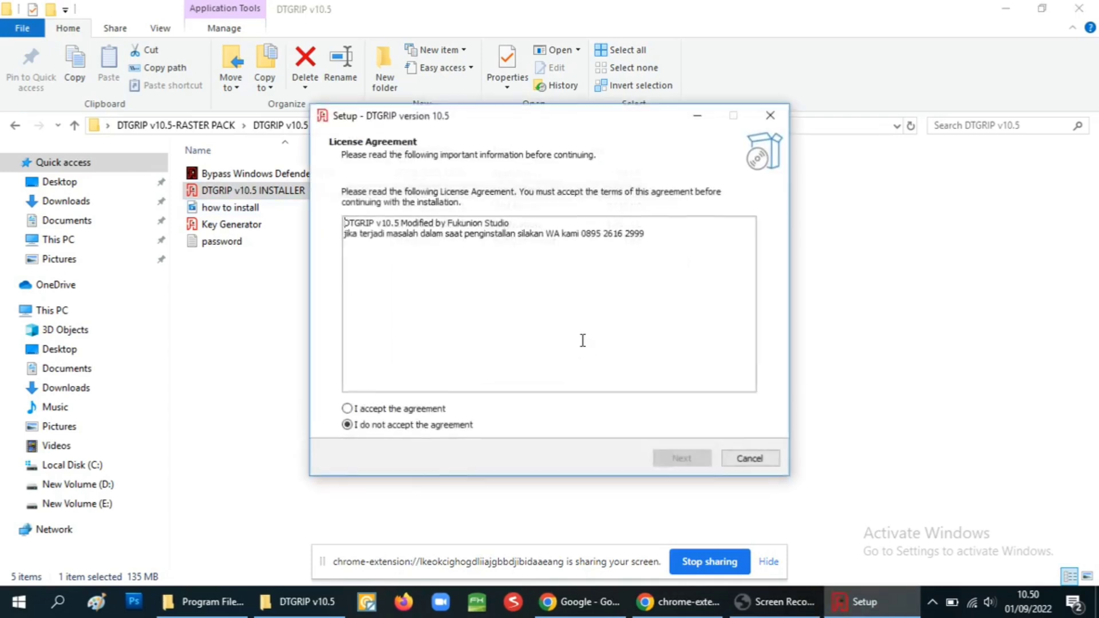
pyautogui.click(348, 409)
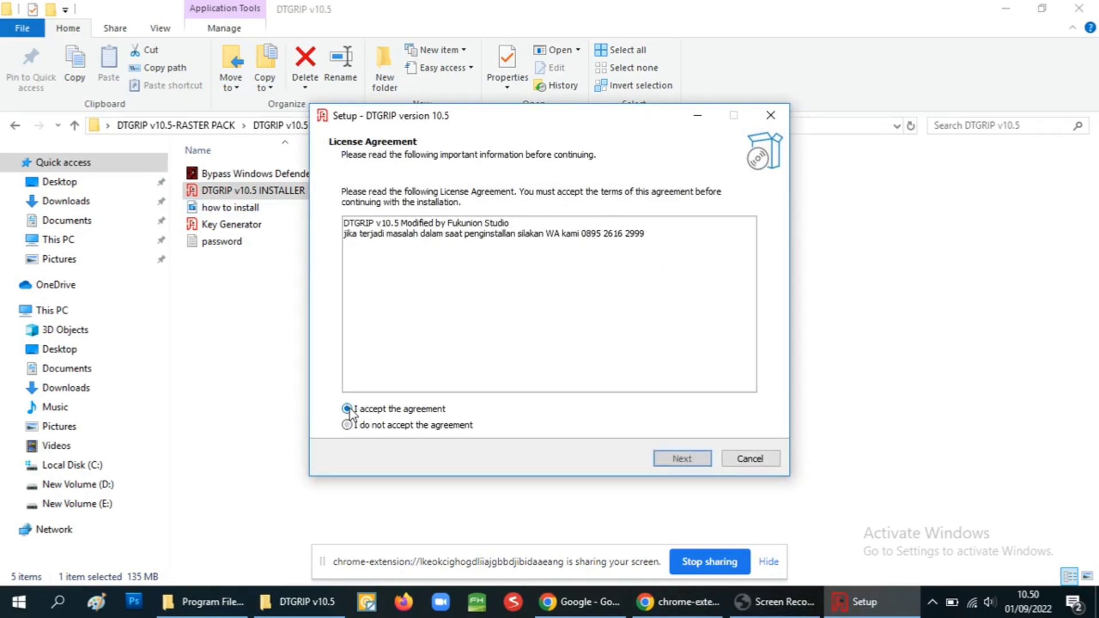
pyautogui.click(682, 459)
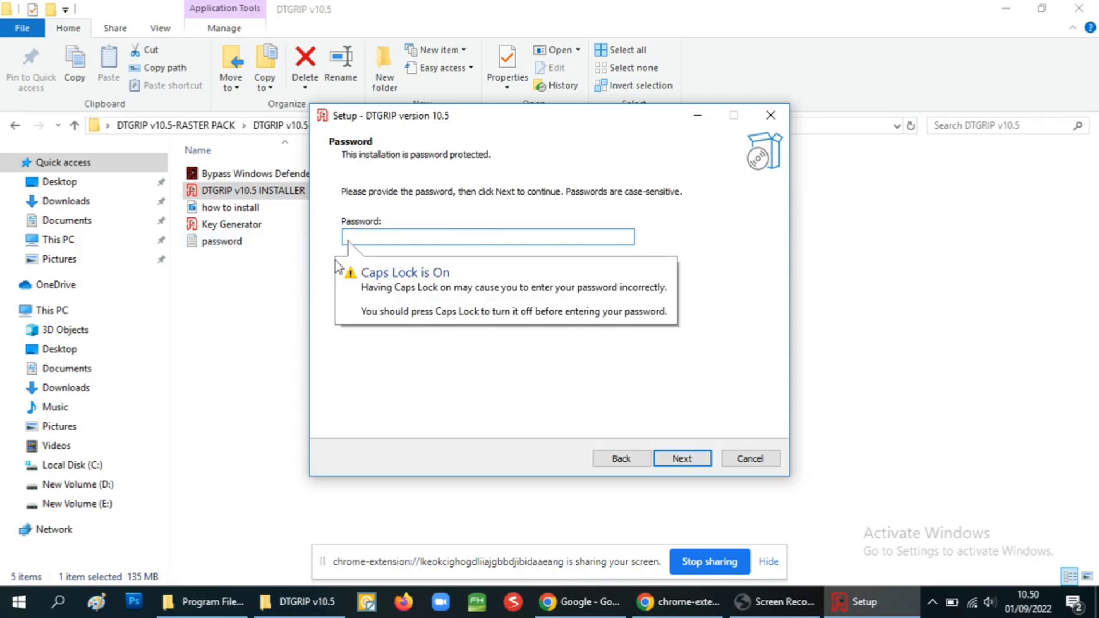
# Copy the installation password from the password text file, paste it into the installer's password field and continue
pyautogui.doubleClick(219, 240)
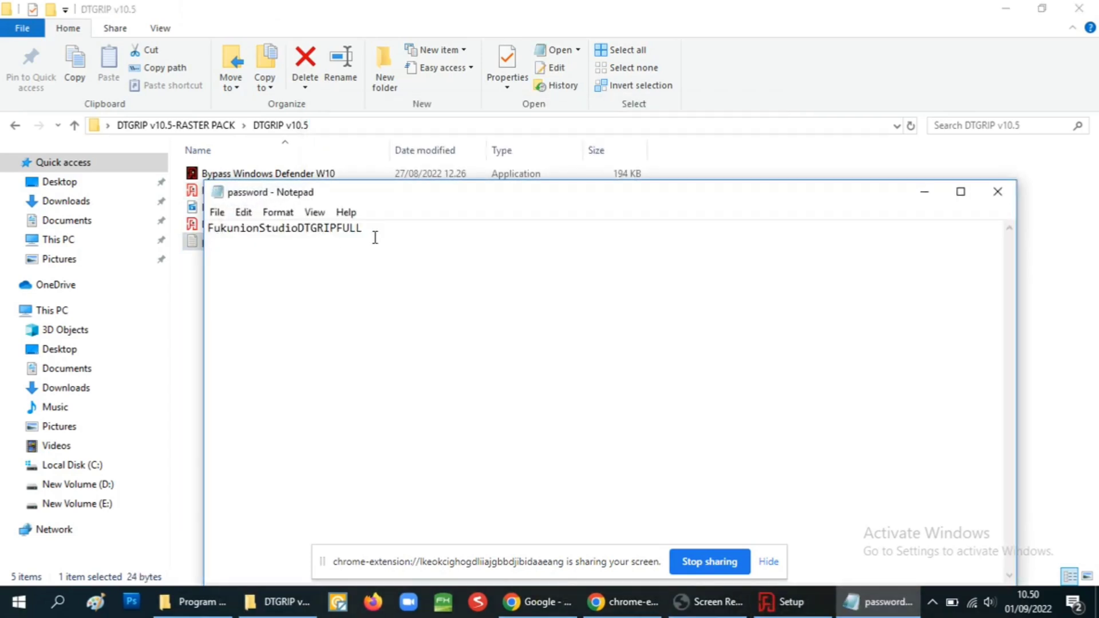
pyautogui.doubleClick(372, 231)
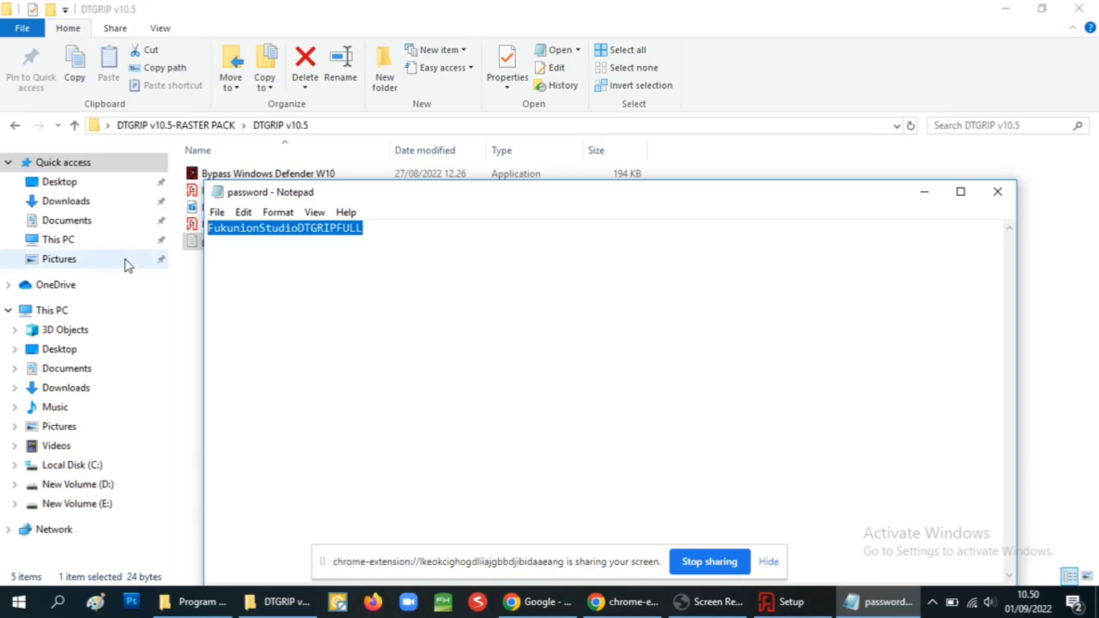
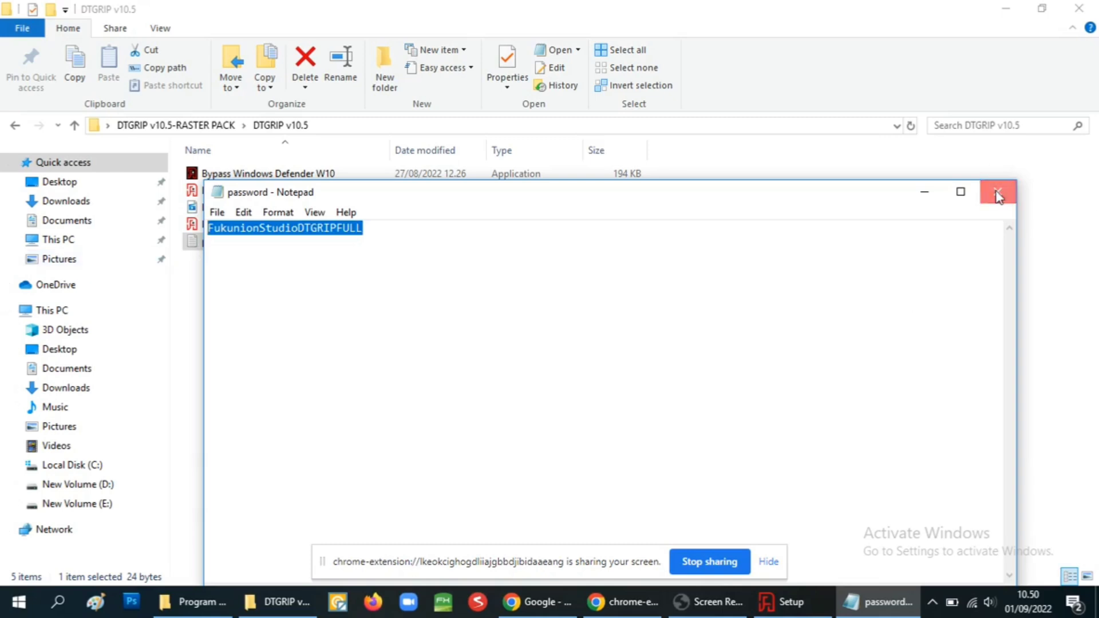
pyautogui.click(996, 191)
pyautogui.click(845, 611)
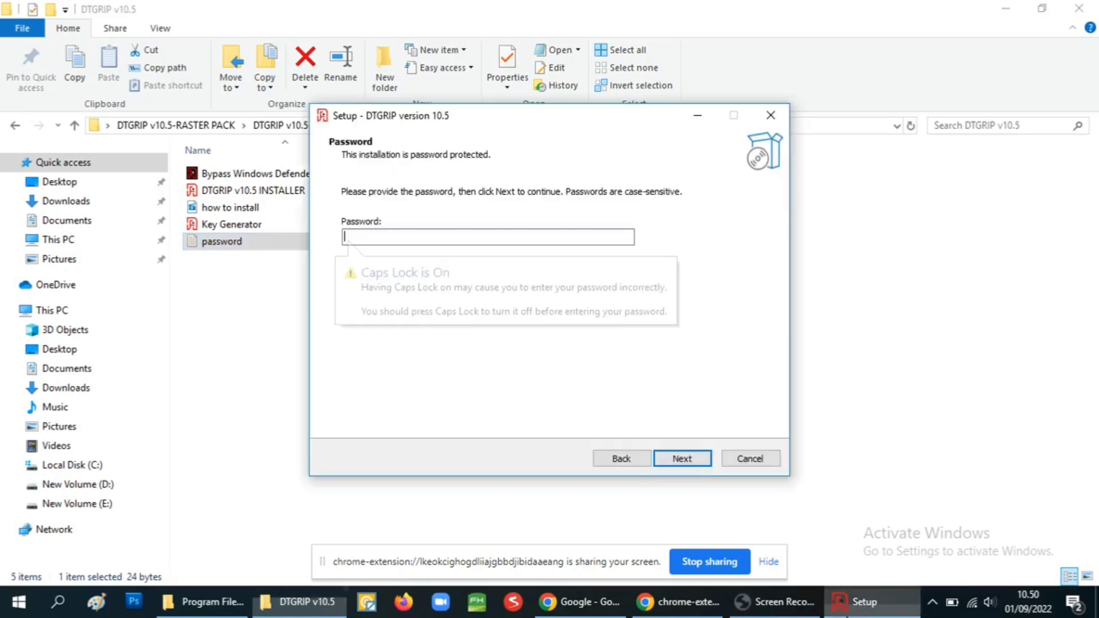
pyautogui.rightClick(436, 239)
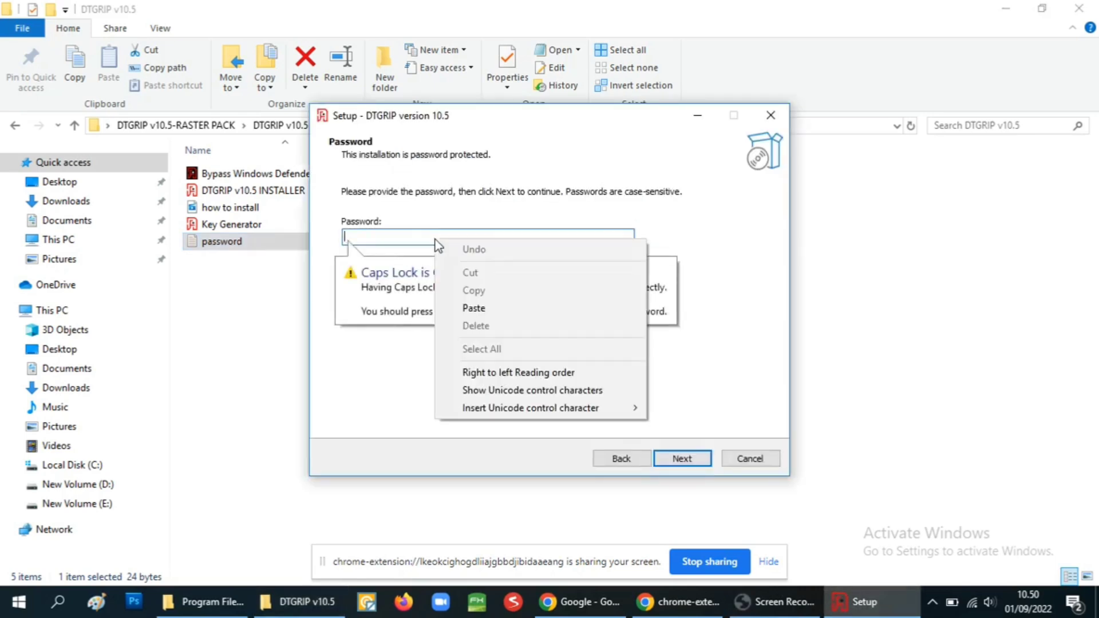
pyautogui.click(479, 308)
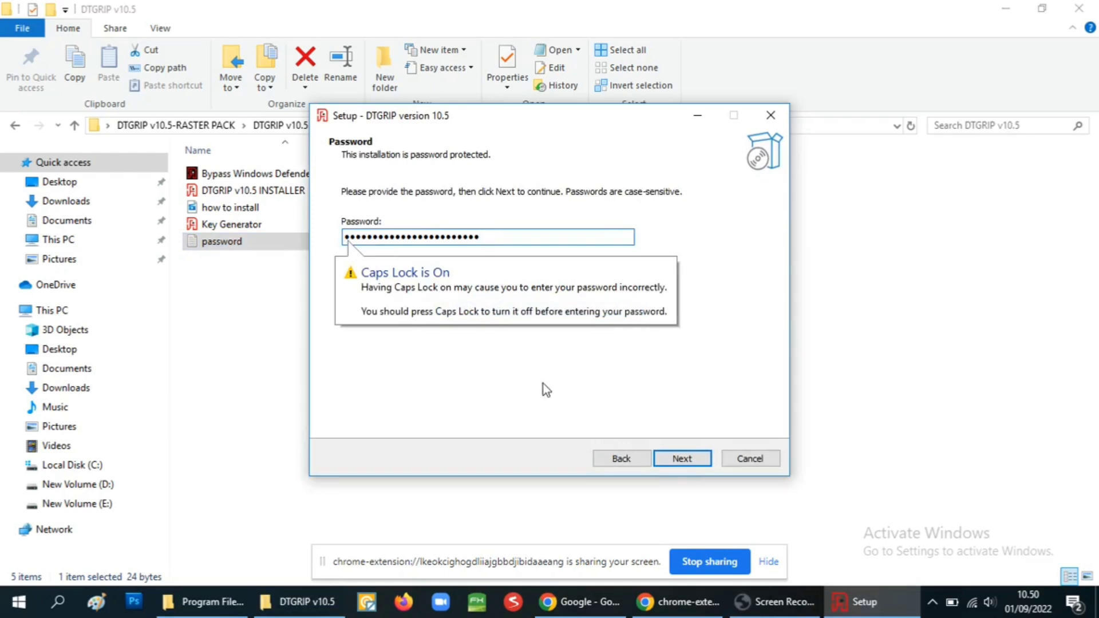
pyautogui.click(680, 458)
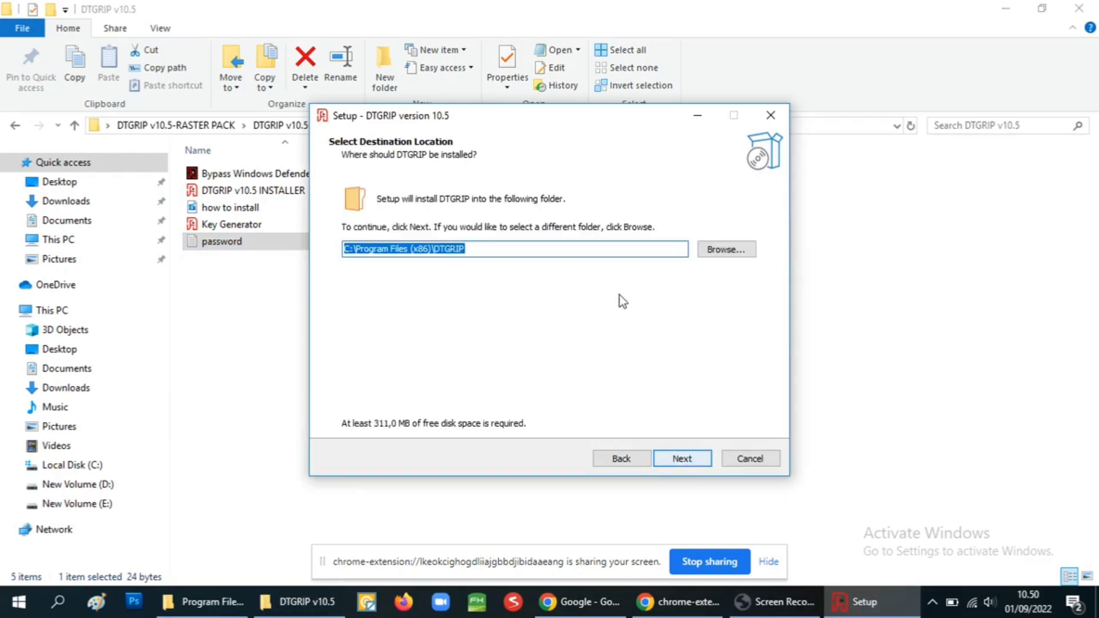
# Install DTGRIP into the existing C:\DTGRIP folder, keeping the option to create a desktop shortcut
pyautogui.click(738, 254)
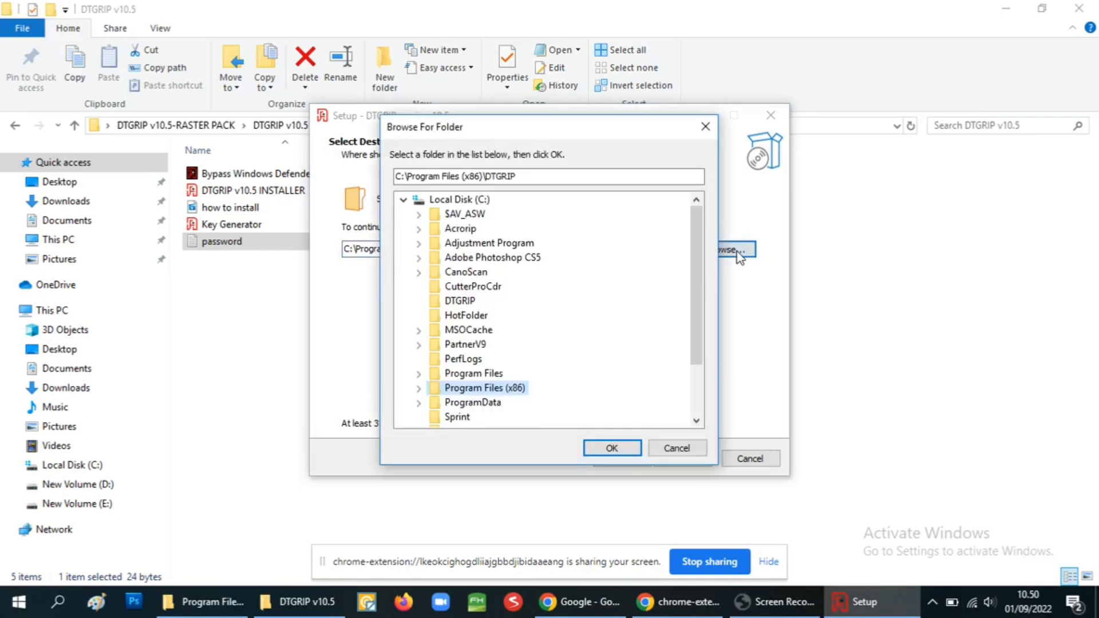
pyautogui.click(468, 201)
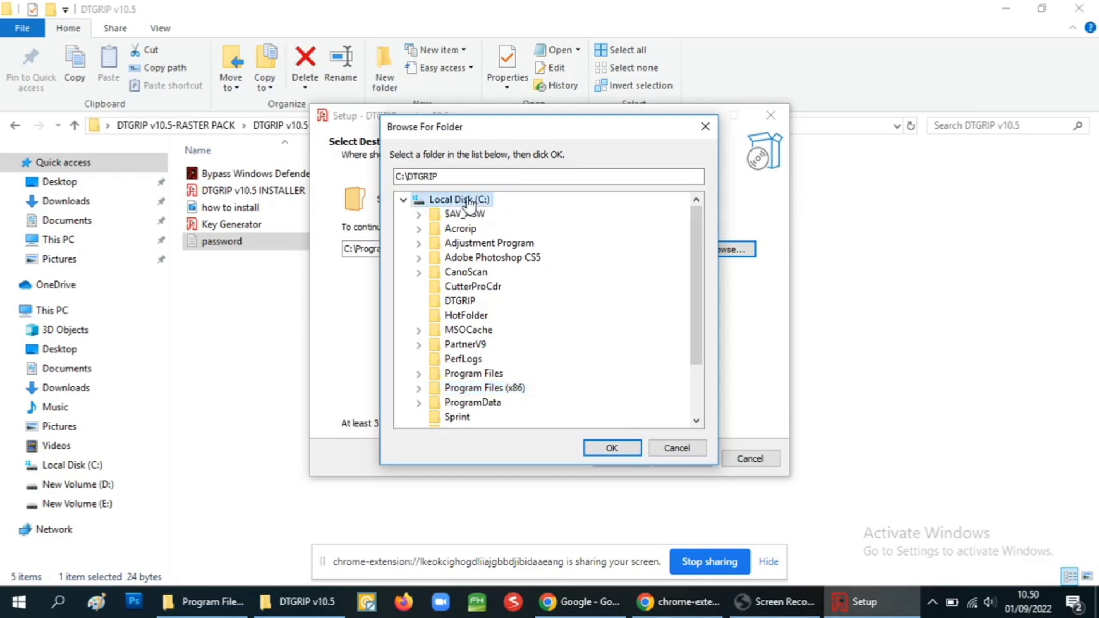
pyautogui.click(610, 452)
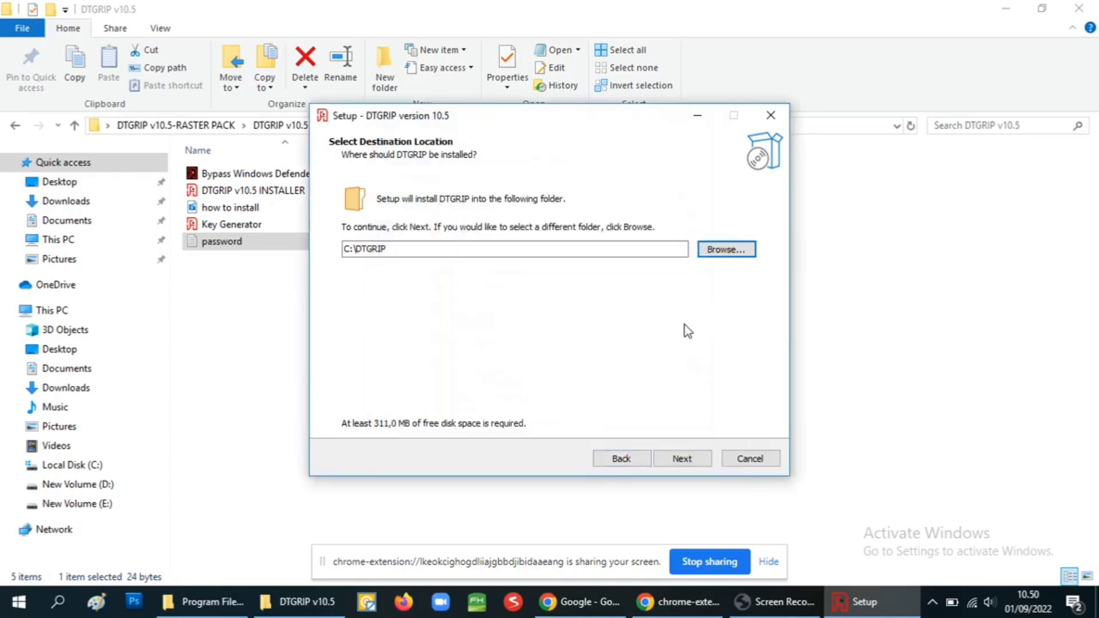
pyautogui.click(686, 463)
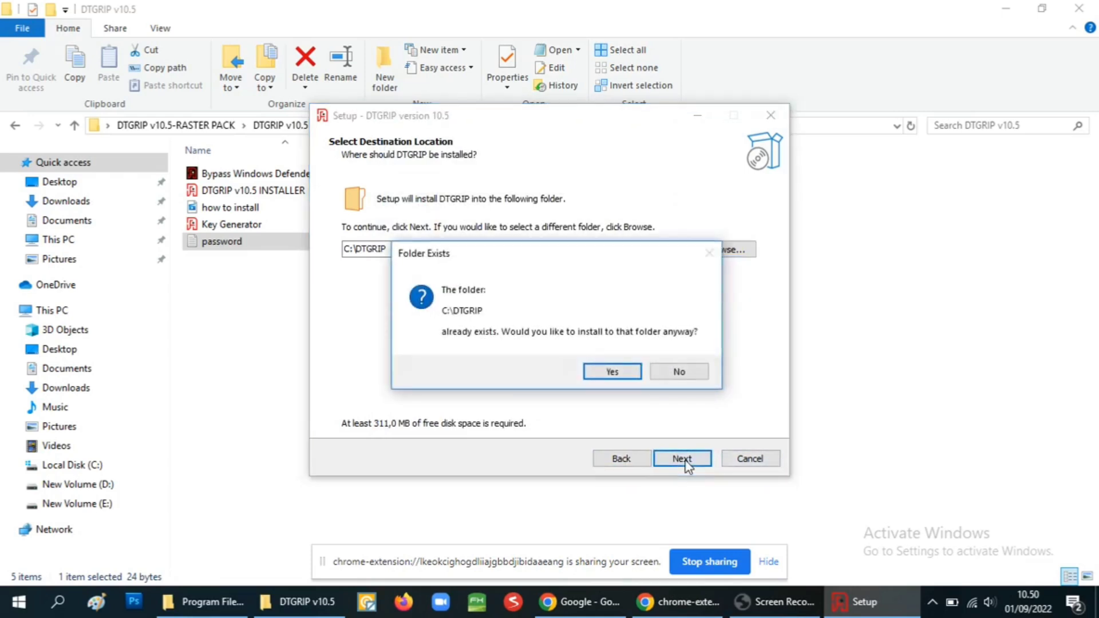
pyautogui.click(622, 374)
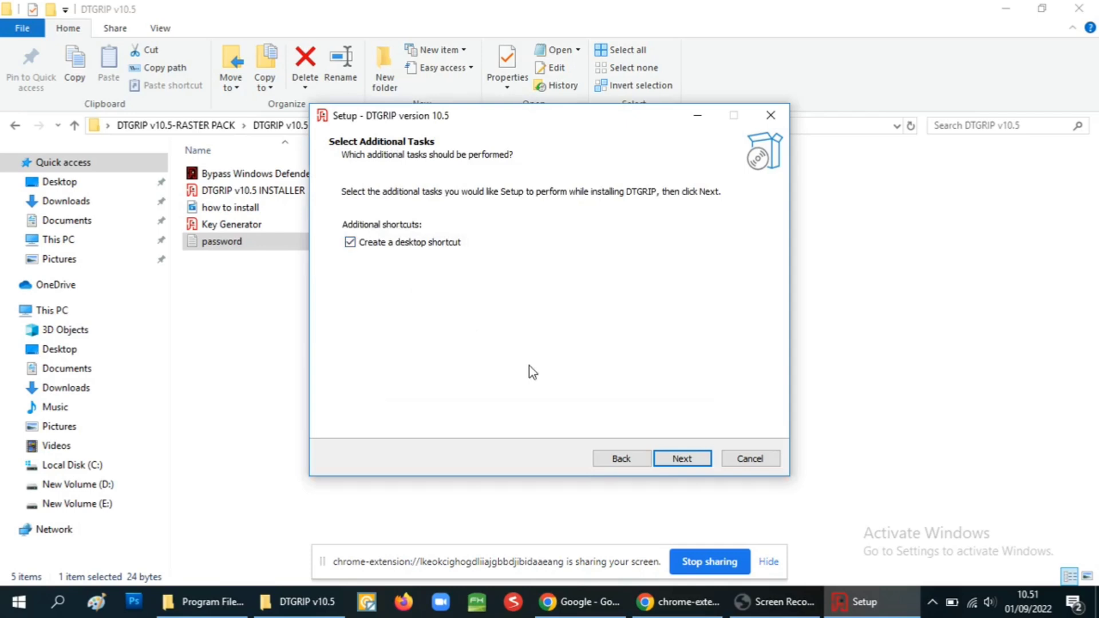
pyautogui.click(685, 461)
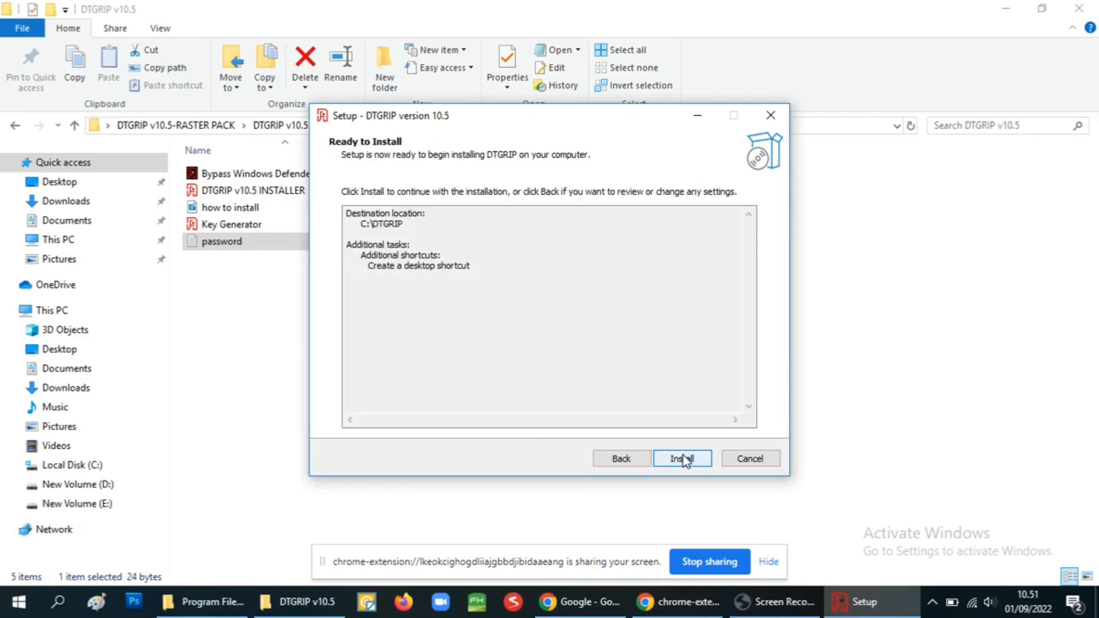
pyautogui.click(685, 460)
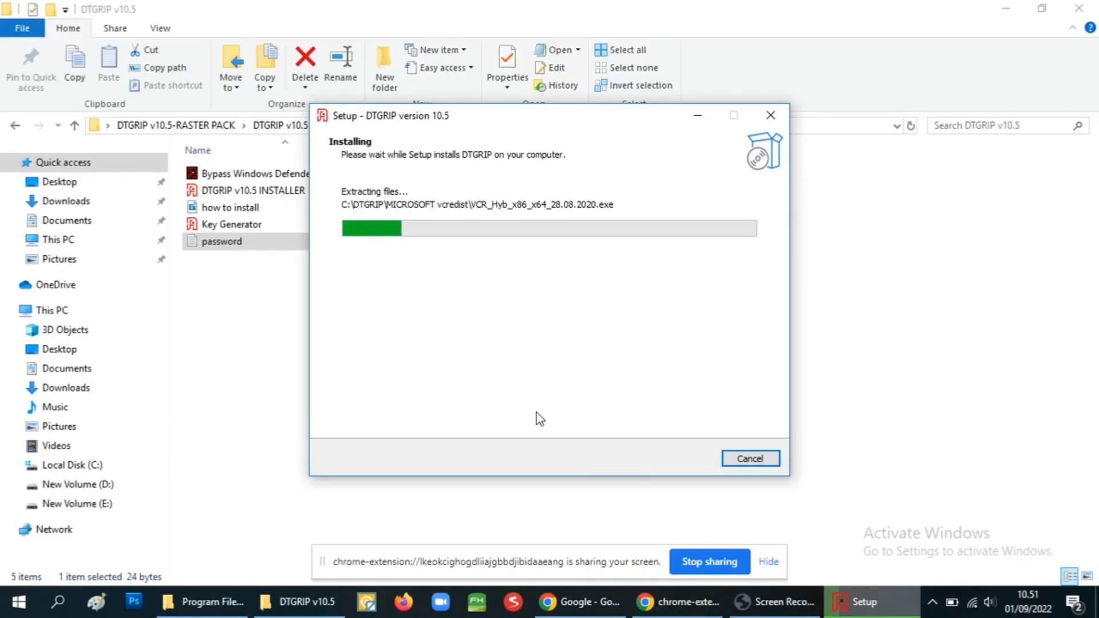
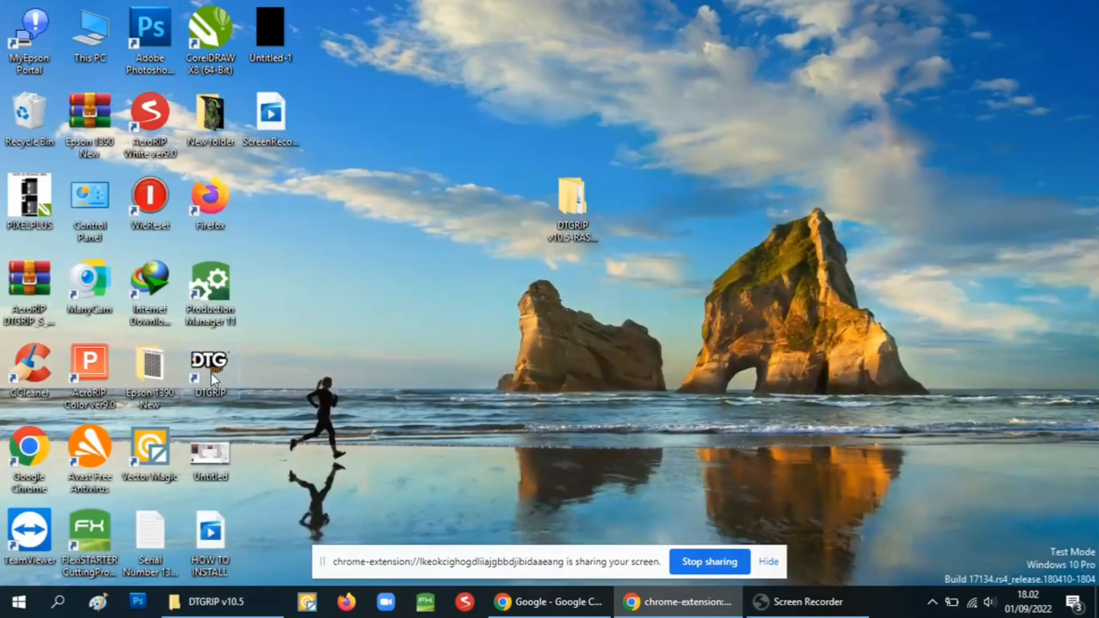
# Launch DTGRIP from the desktop, open Key Generator from the DTGRIP v10.5 folder, and place it beside the registration dialog
pyautogui.doubleClick(211, 372)
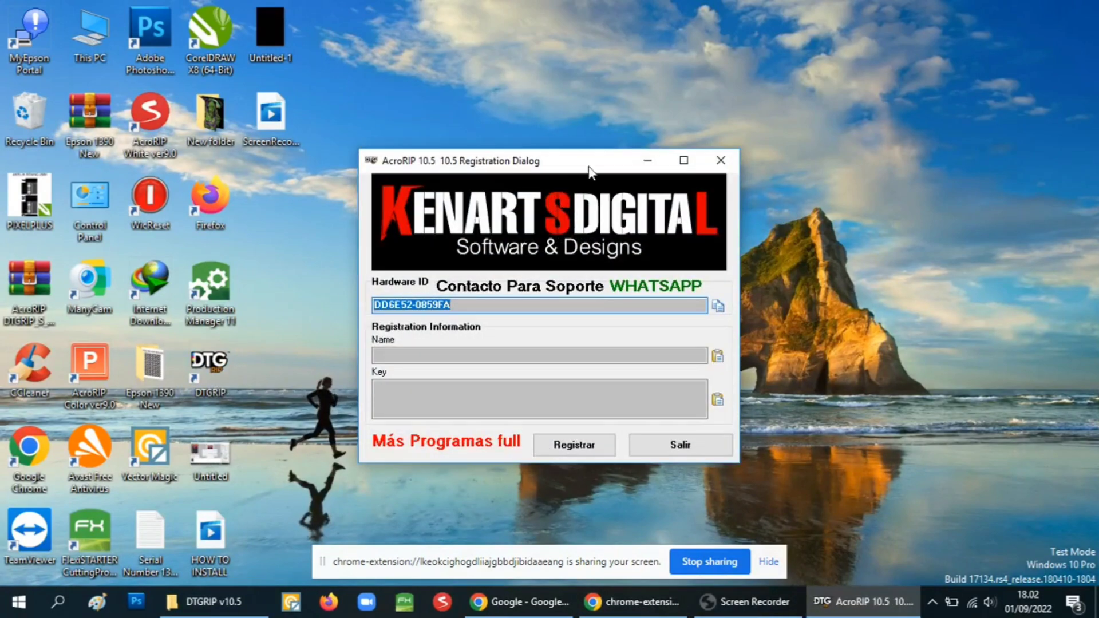
pyautogui.moveTo(589, 171); pyautogui.dragTo(389, 148)
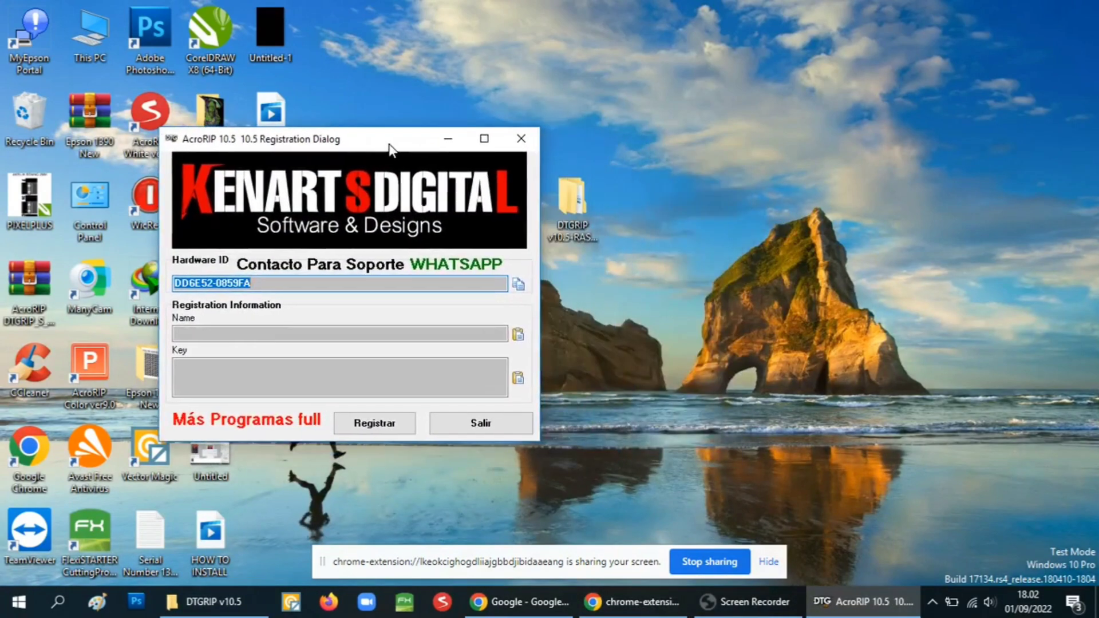
pyautogui.doubleClick(579, 207)
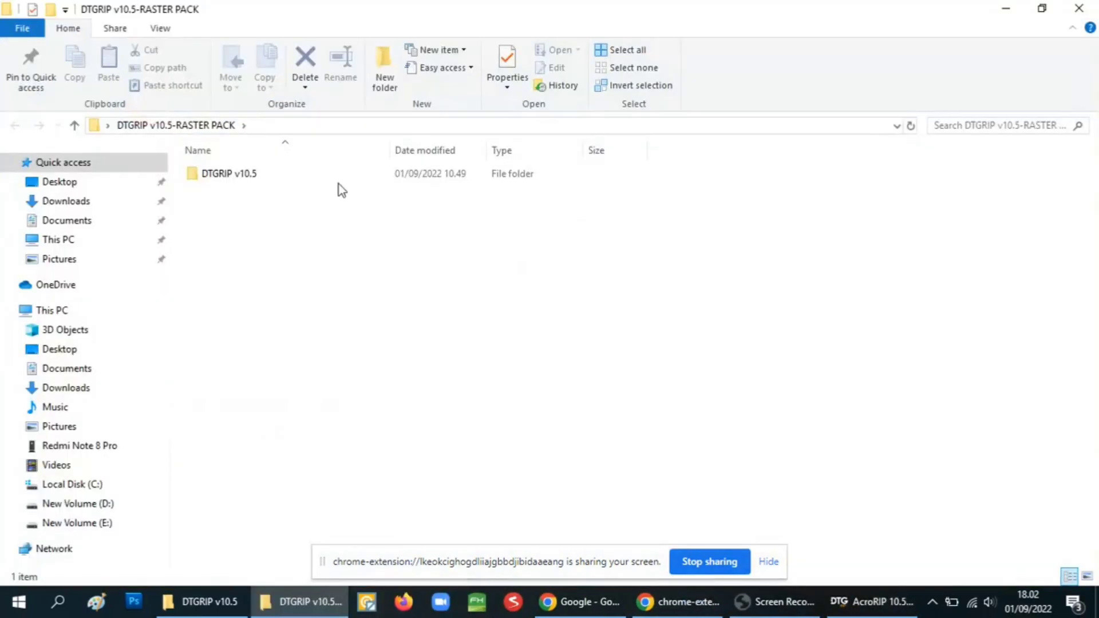
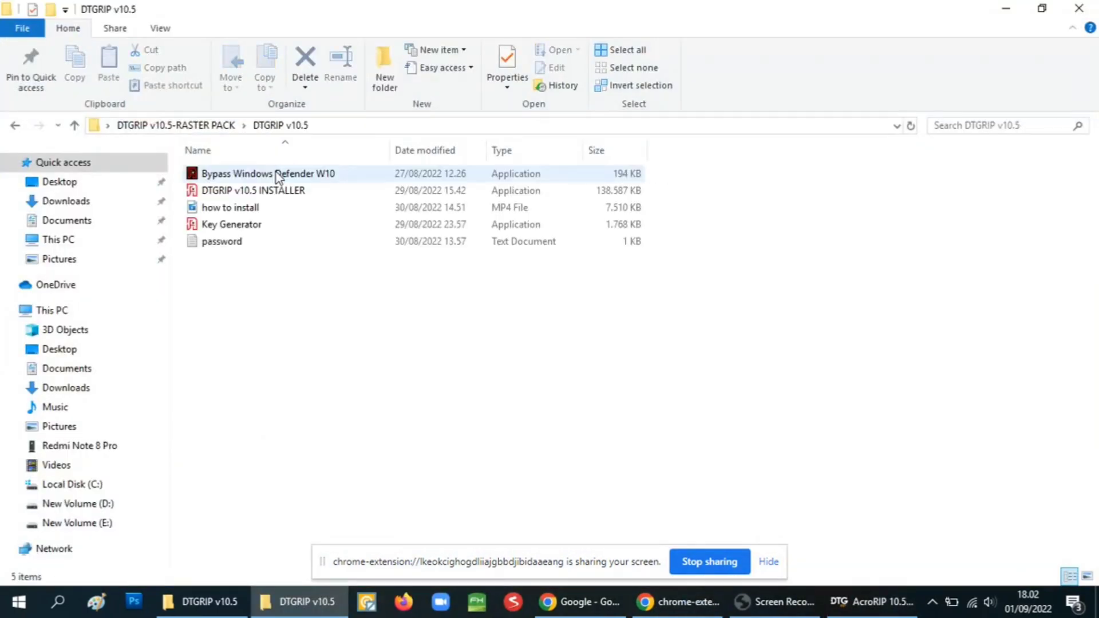
pyautogui.doubleClick(239, 226)
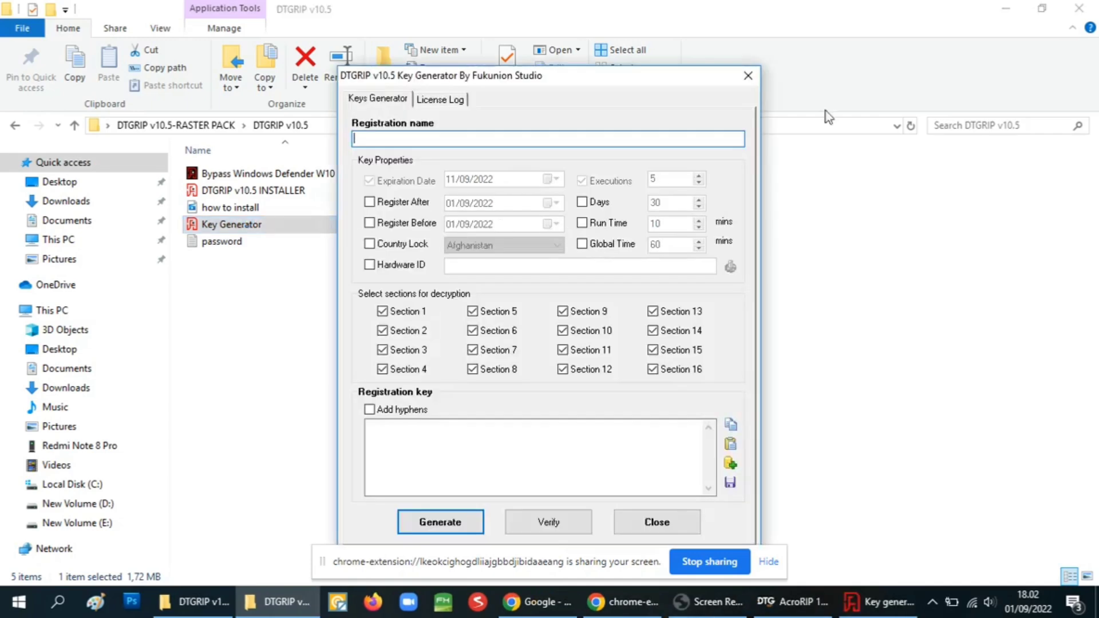
pyautogui.click(1002, 8)
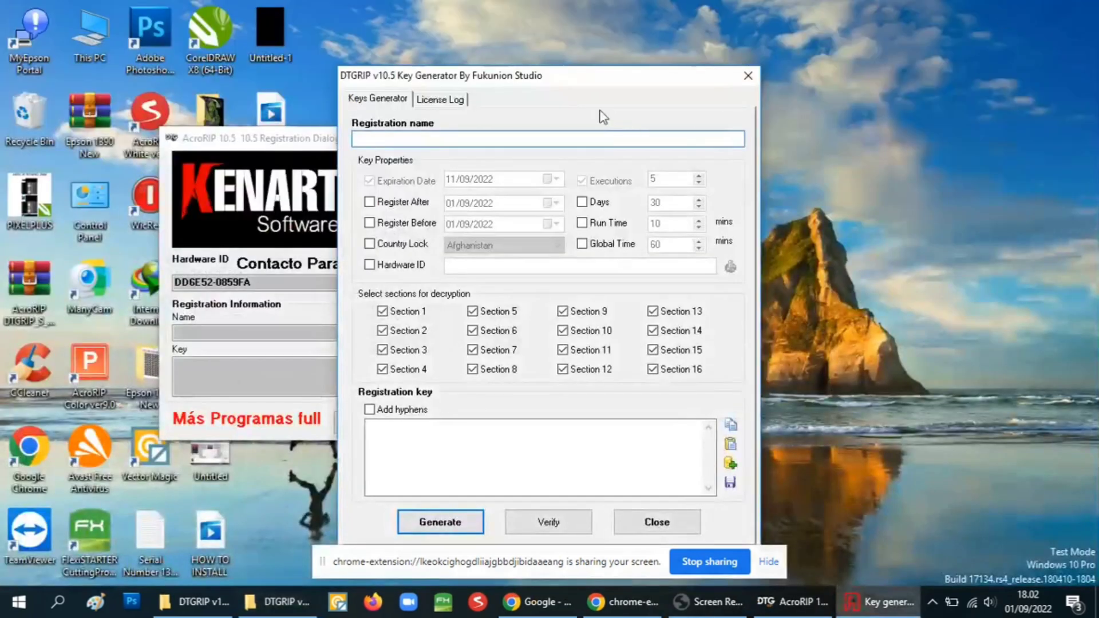
pyautogui.moveTo(588, 78); pyautogui.dragTo(811, 58)
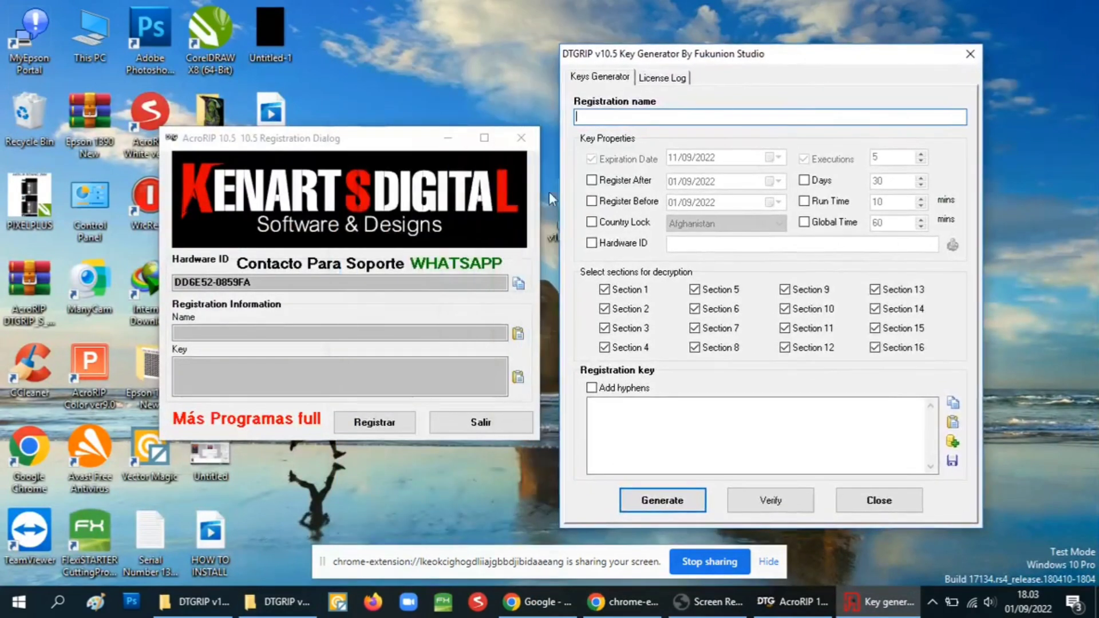
# Copy the hardware ID from the registration dialog, enable Hardware ID in the key generator and paste it there
pyautogui.click(262, 282)
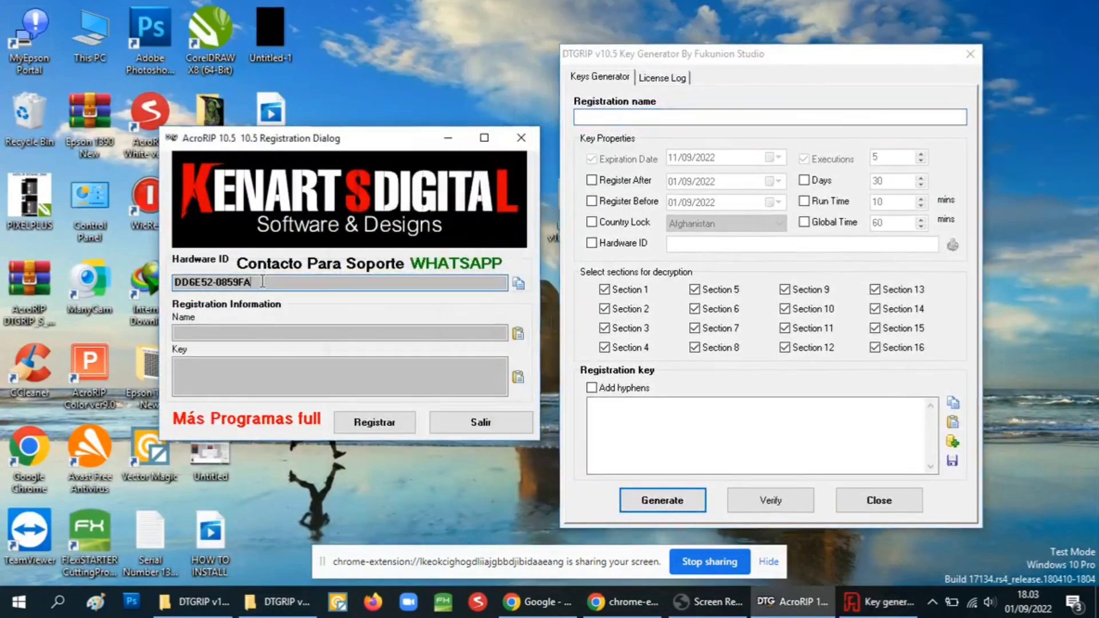
pyautogui.moveTo(262, 281); pyautogui.dragTo(172, 281)
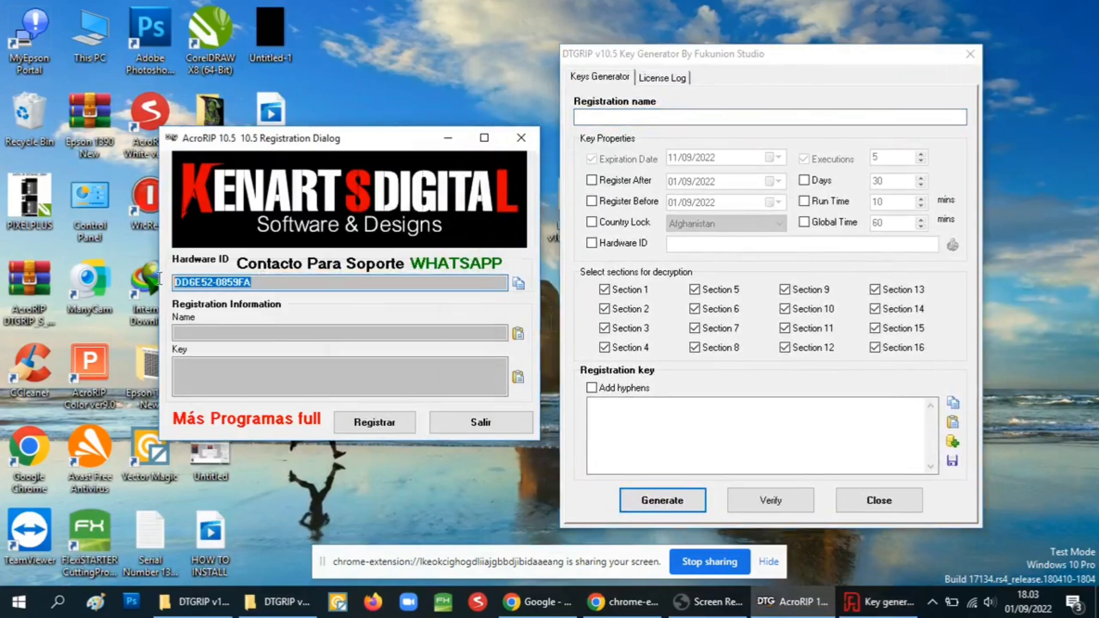
pyautogui.rightClick(209, 280)
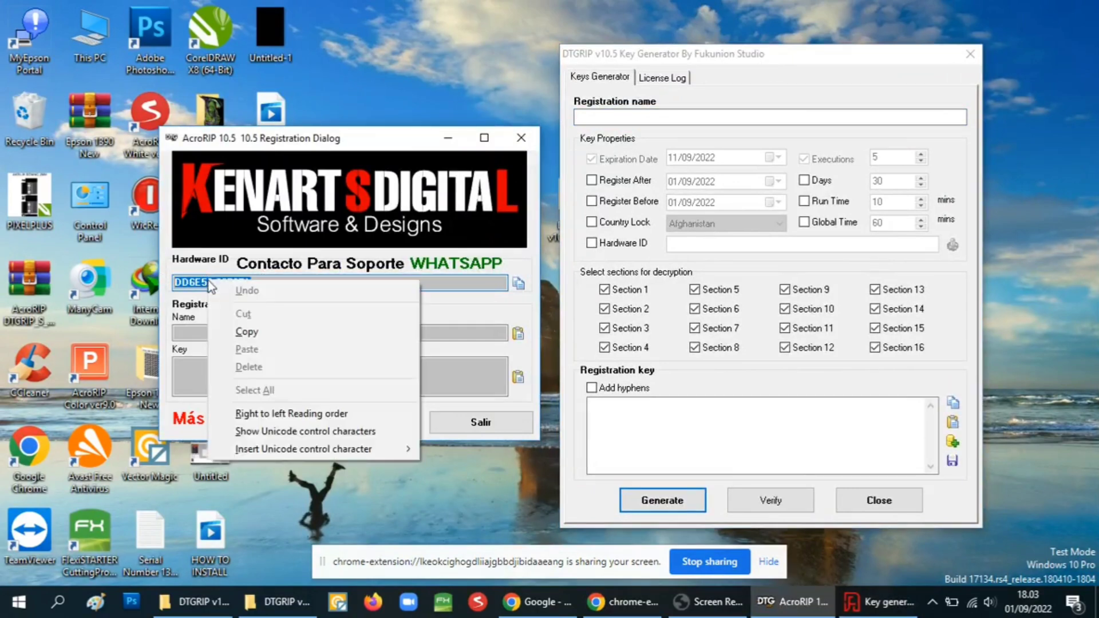
pyautogui.click(248, 332)
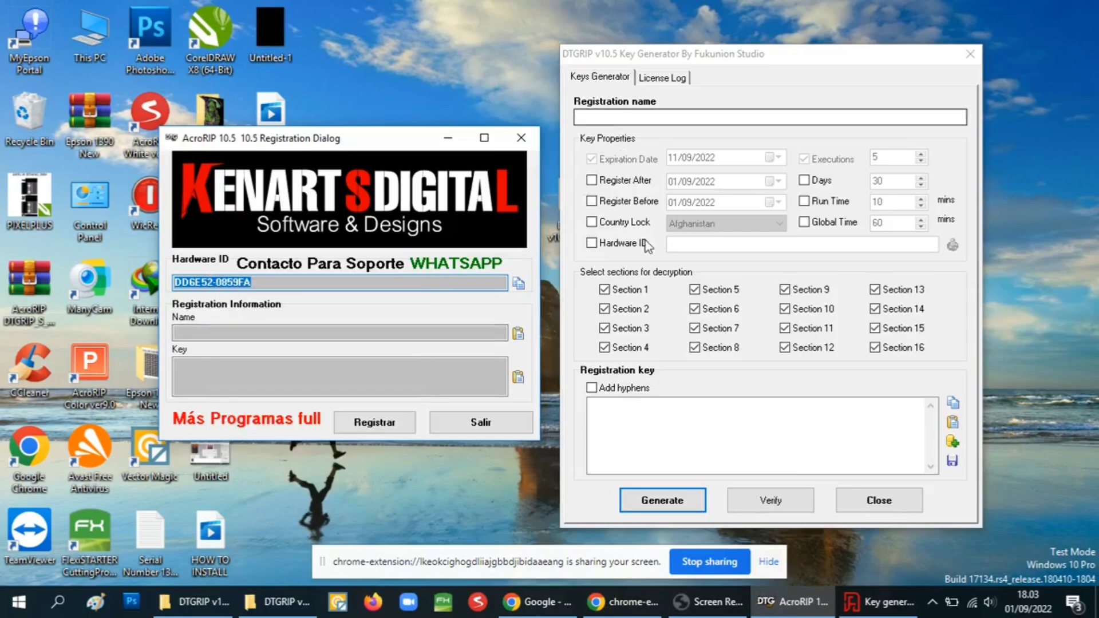
pyautogui.click(719, 246)
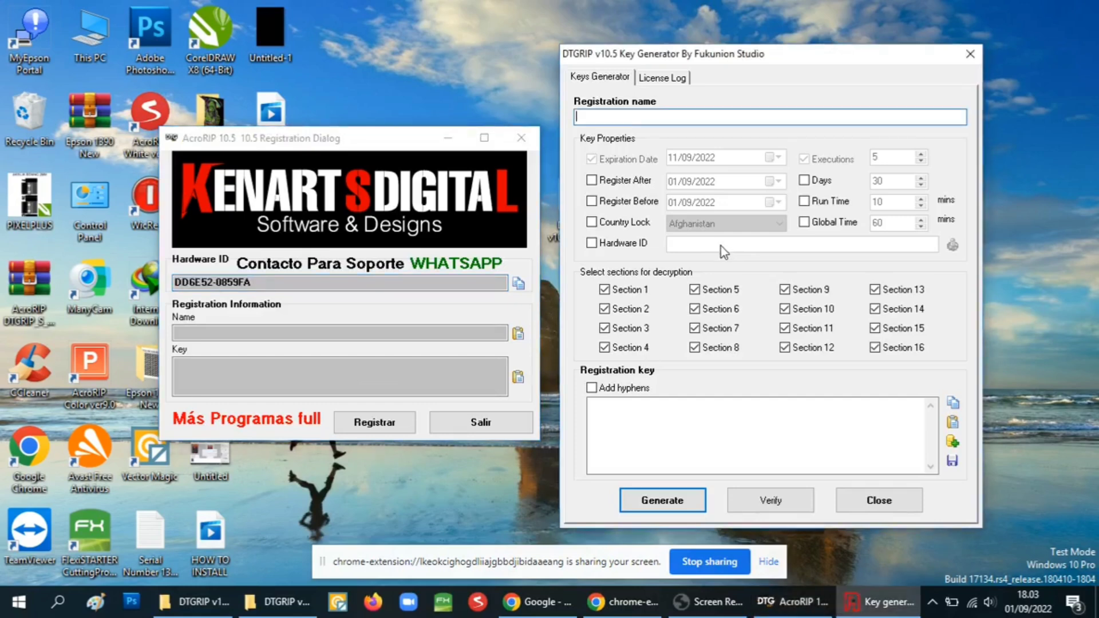
pyautogui.click(592, 244)
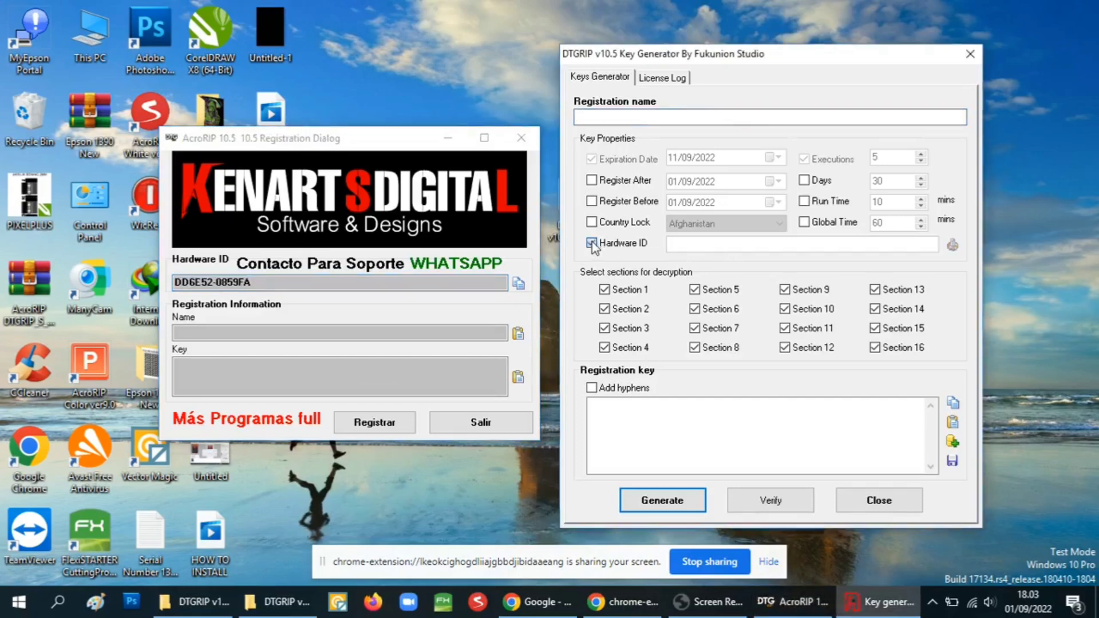
pyautogui.click(669, 244)
pyautogui.rightClick(695, 242)
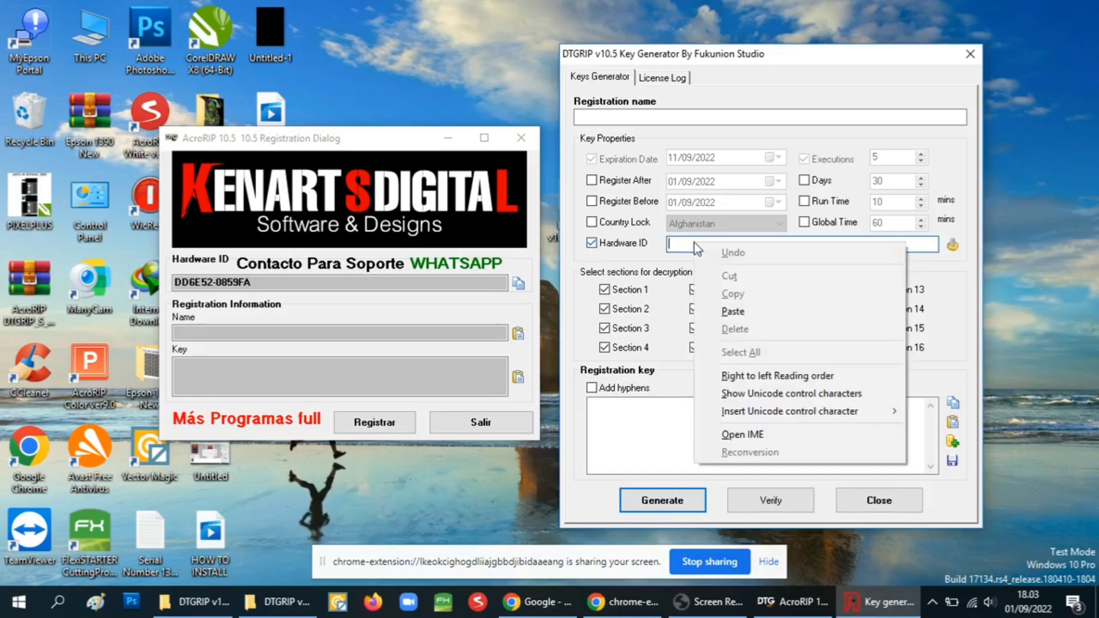
pyautogui.click(722, 311)
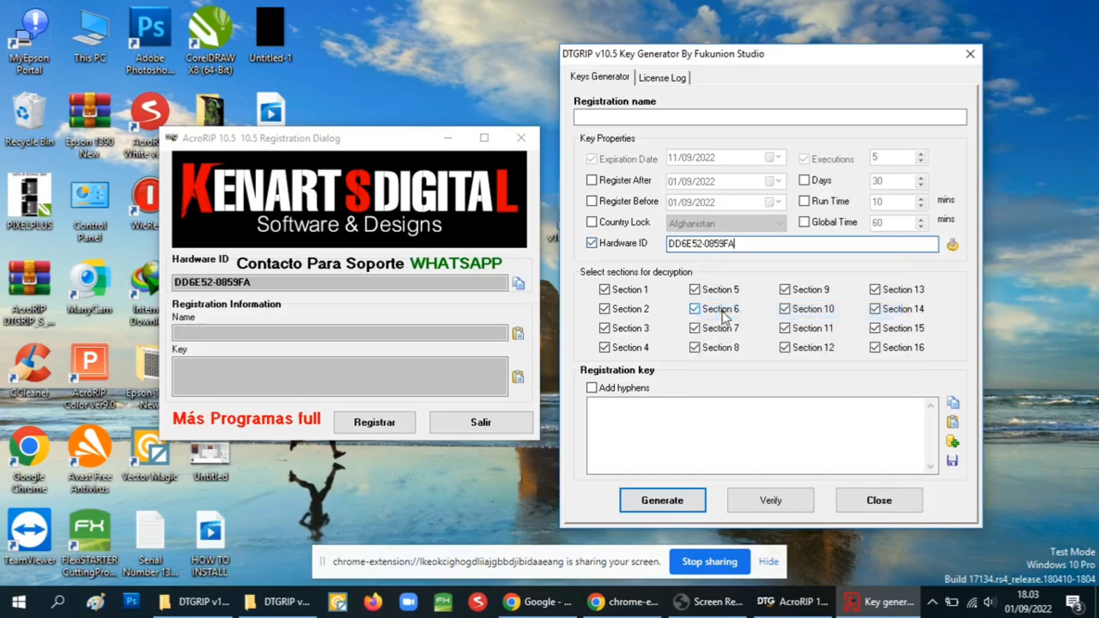
# Enter "pixelplus" as the registration name and generate the registration key
pyautogui.click(619, 114)
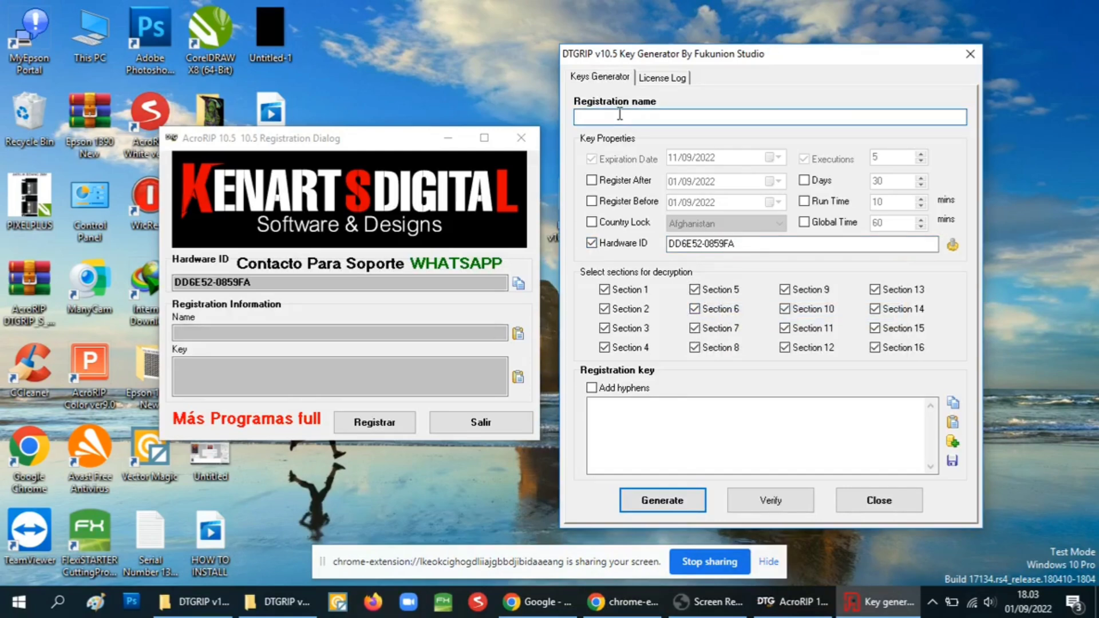
pyautogui.write('pixelplus')
pyautogui.click(663, 507)
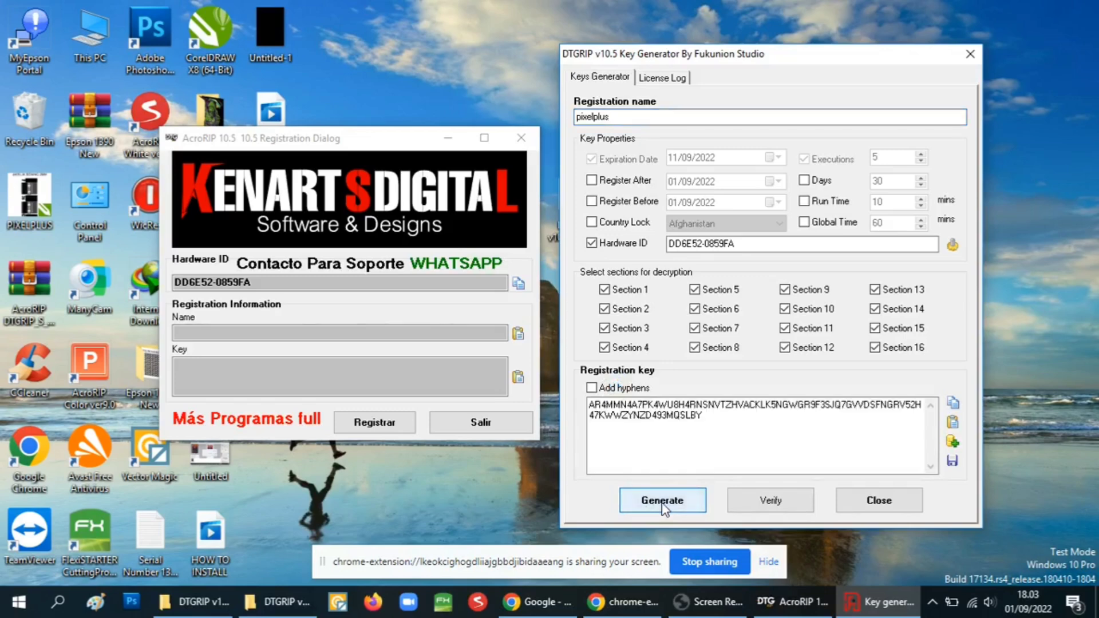
# Copy the generated registration key from the key generator and paste it into the registration dialog's Key field
pyautogui.doubleClick(702, 415)
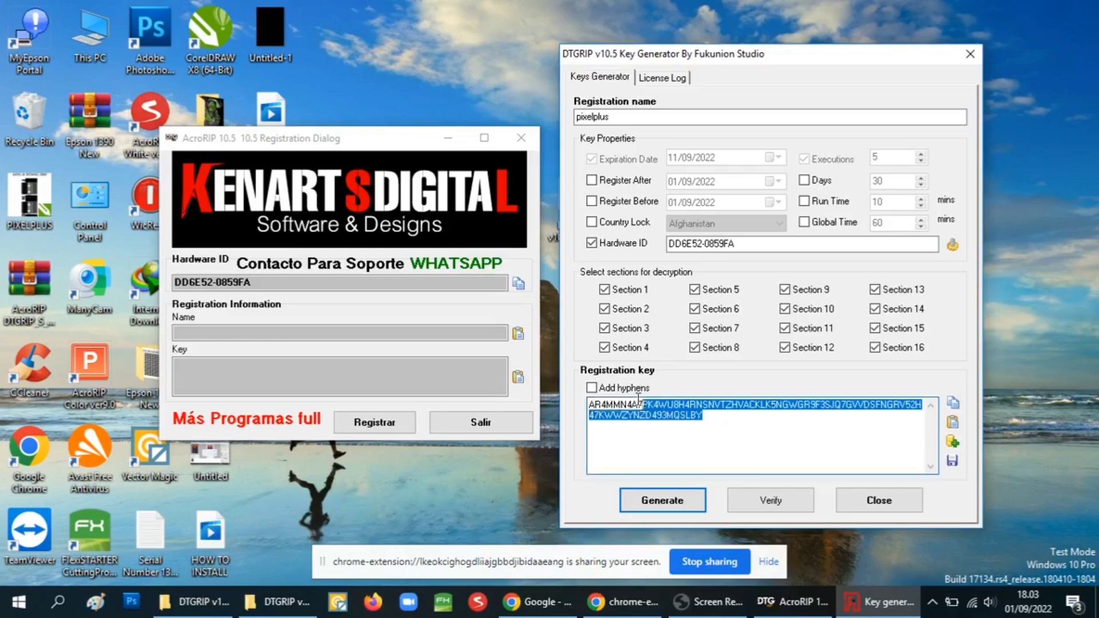
pyautogui.rightClick(619, 411)
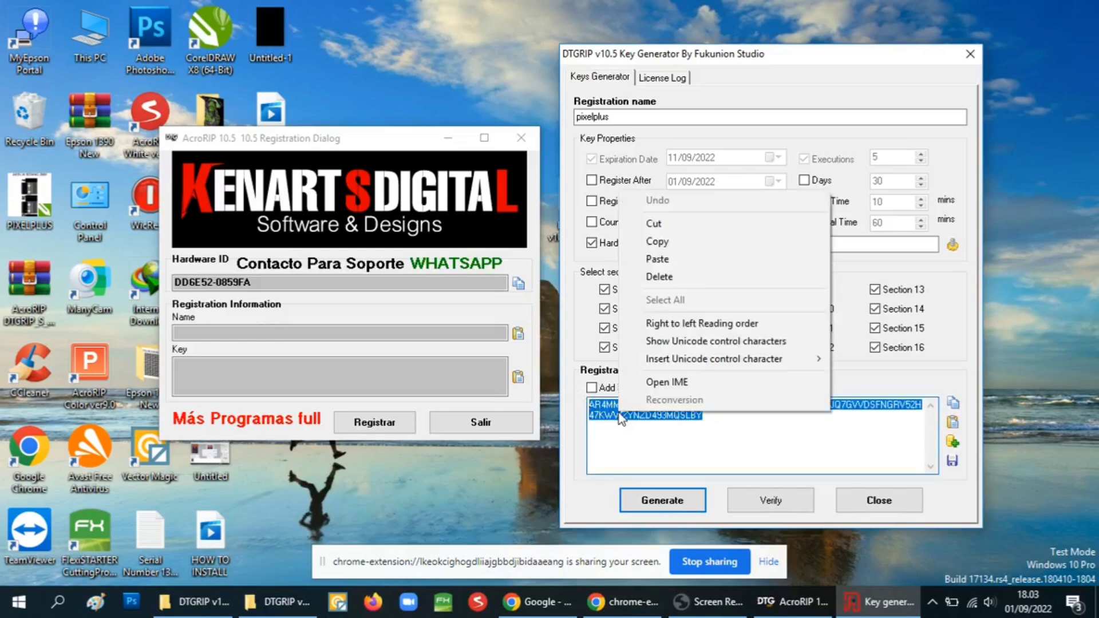
pyautogui.click(660, 244)
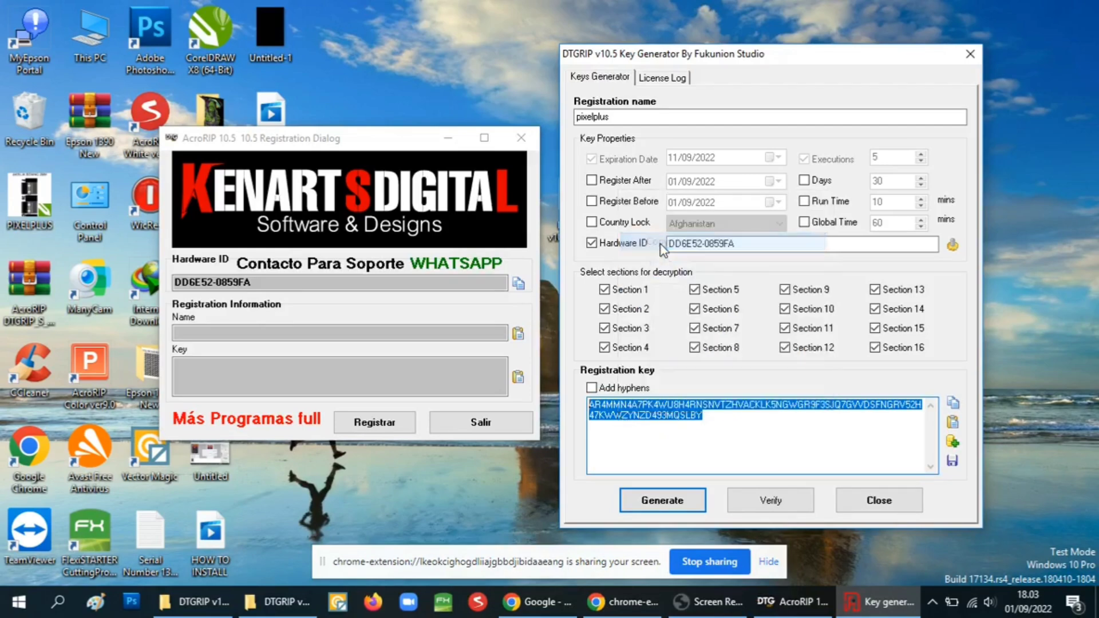
pyautogui.click(245, 378)
pyautogui.rightClick(246, 378)
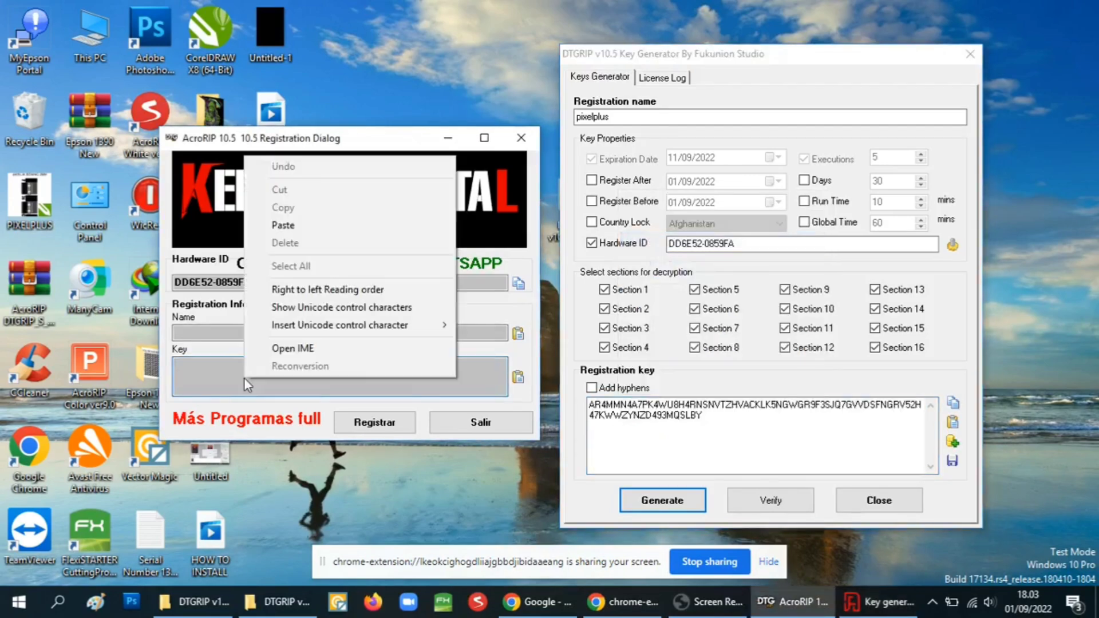
pyautogui.click(283, 226)
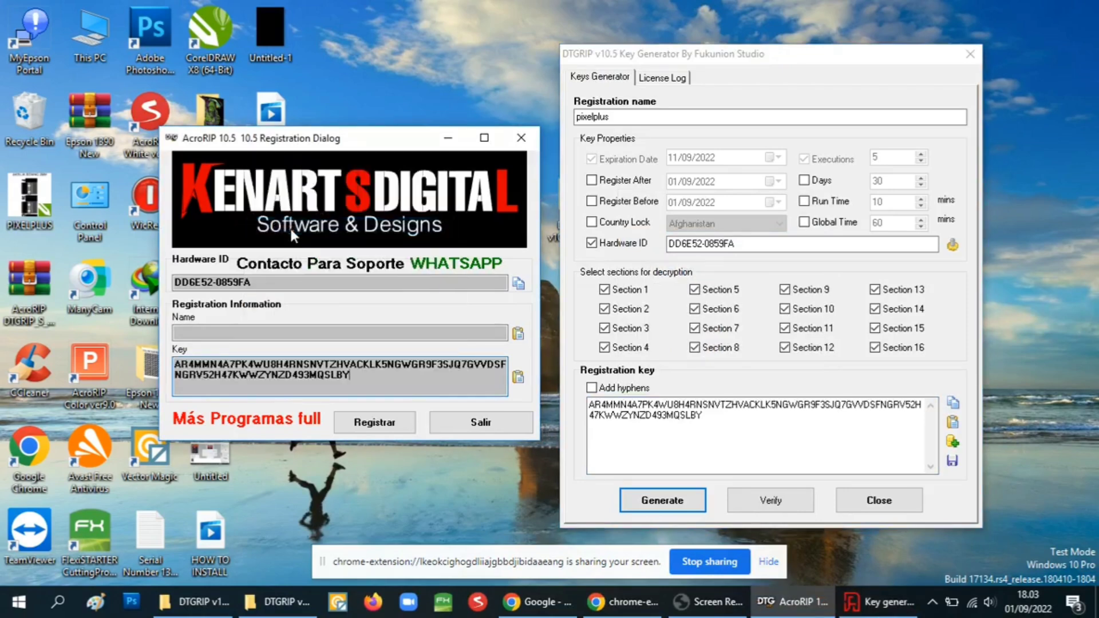
# Copy the registration name "pixelplus" from the key generator into the registration dialog's Name field and submit the registration
pyautogui.doubleClick(621, 117)
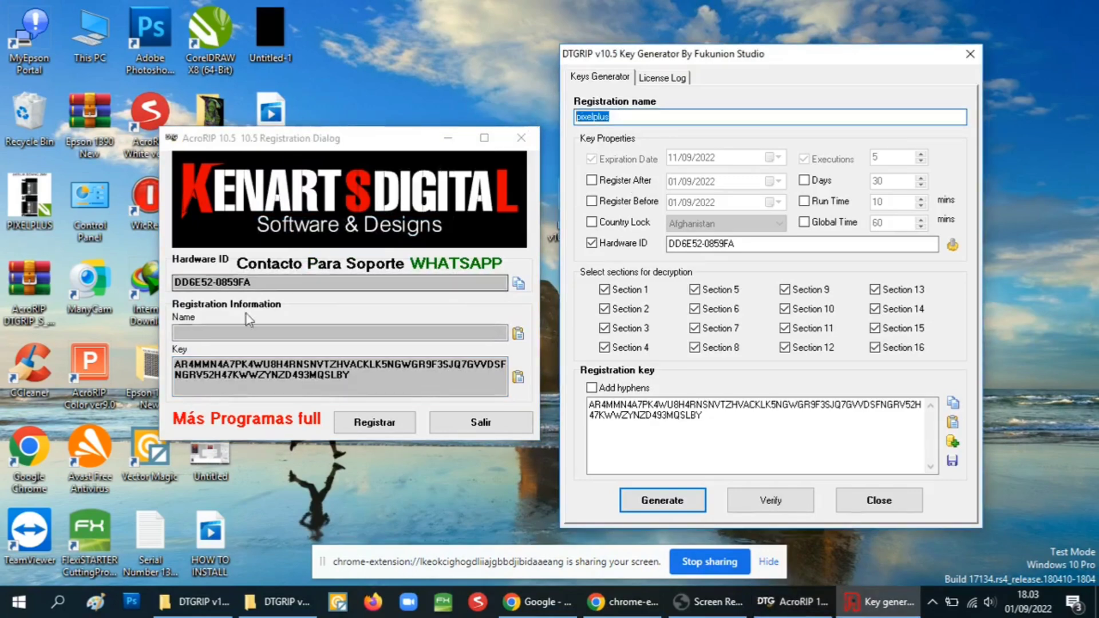
pyautogui.click(215, 331)
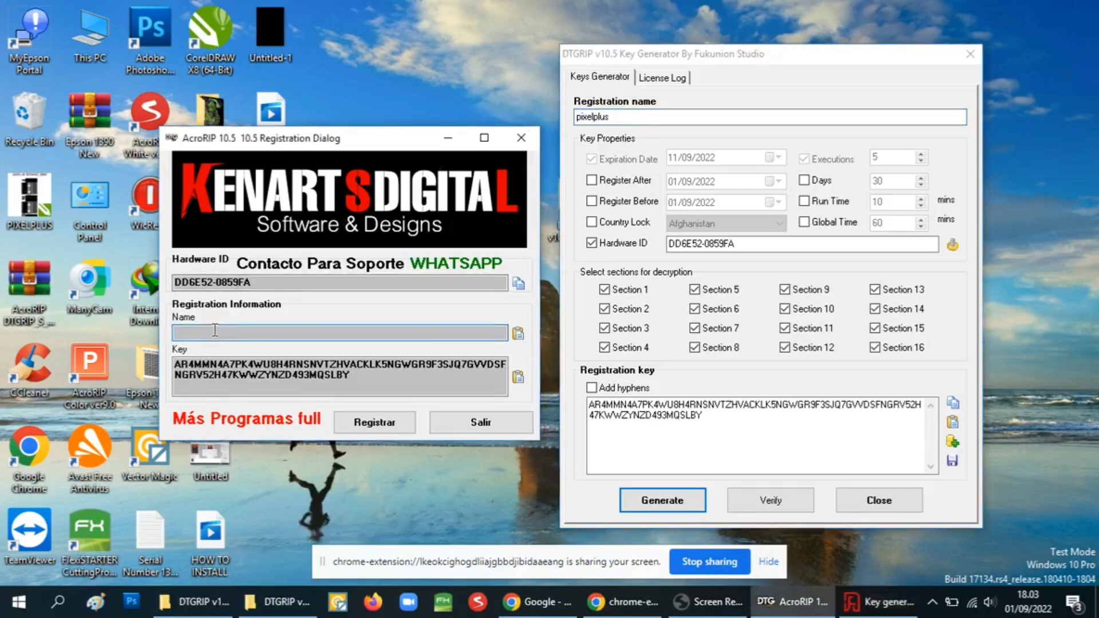
pyautogui.rightClick(215, 331)
pyautogui.click(257, 399)
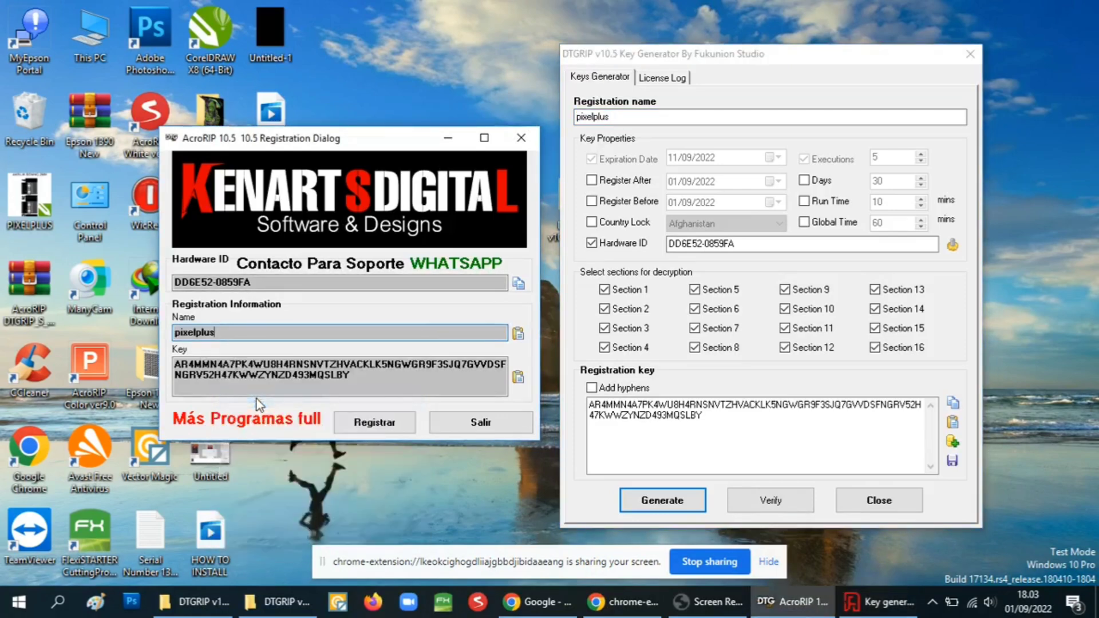
pyautogui.click(364, 424)
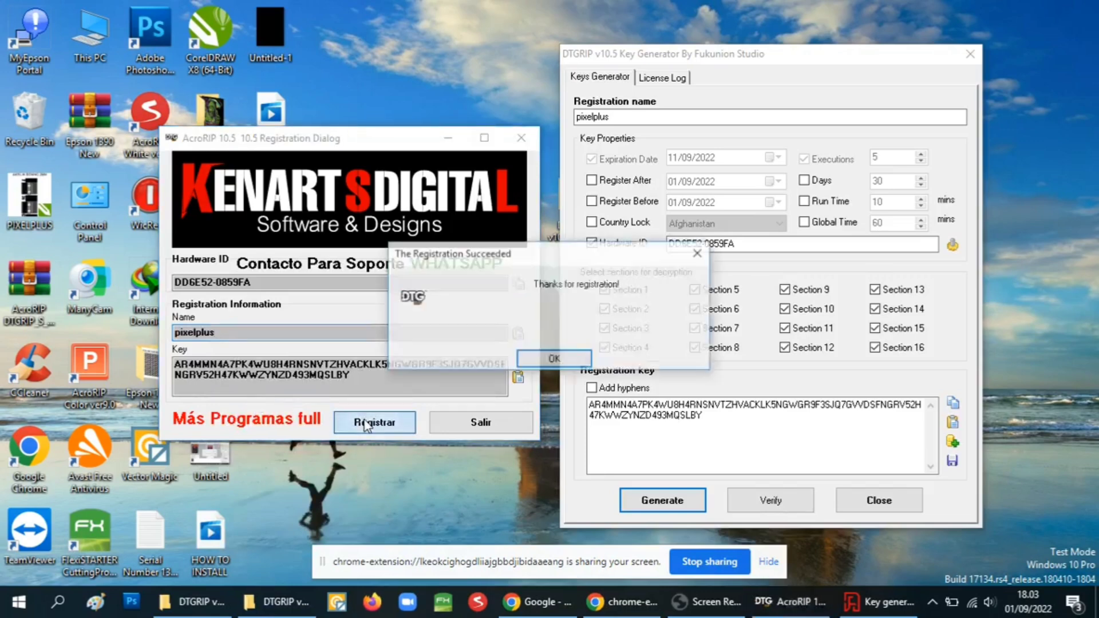
pyautogui.click(554, 359)
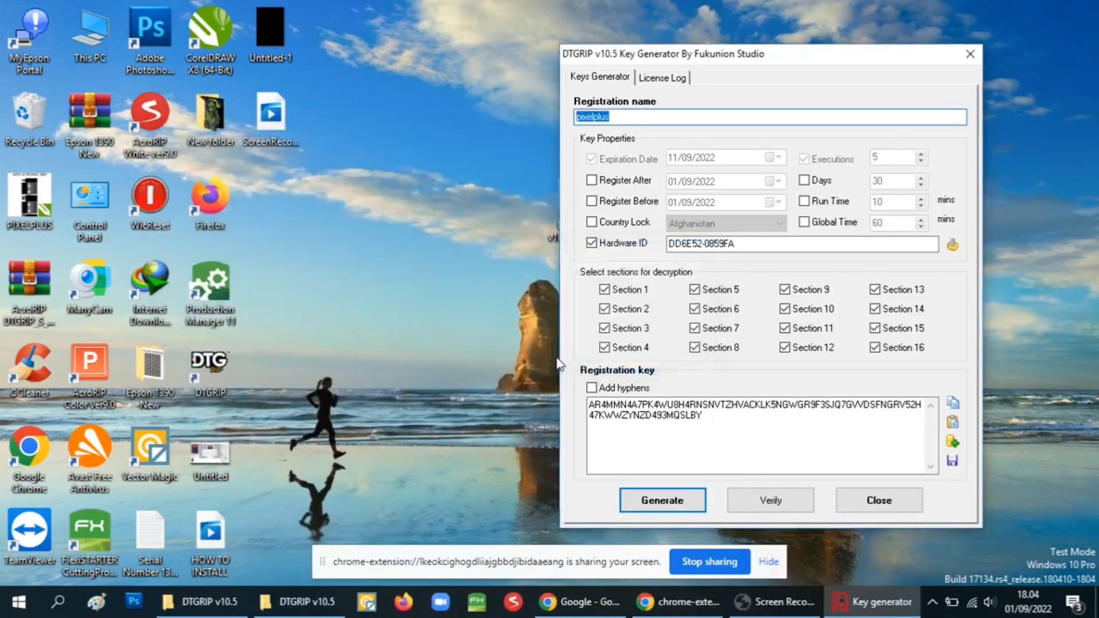
# Launch DTGRIP from the desktop and show its printer settings
pyautogui.click(194, 369)
pyautogui.doubleClick(194, 369)
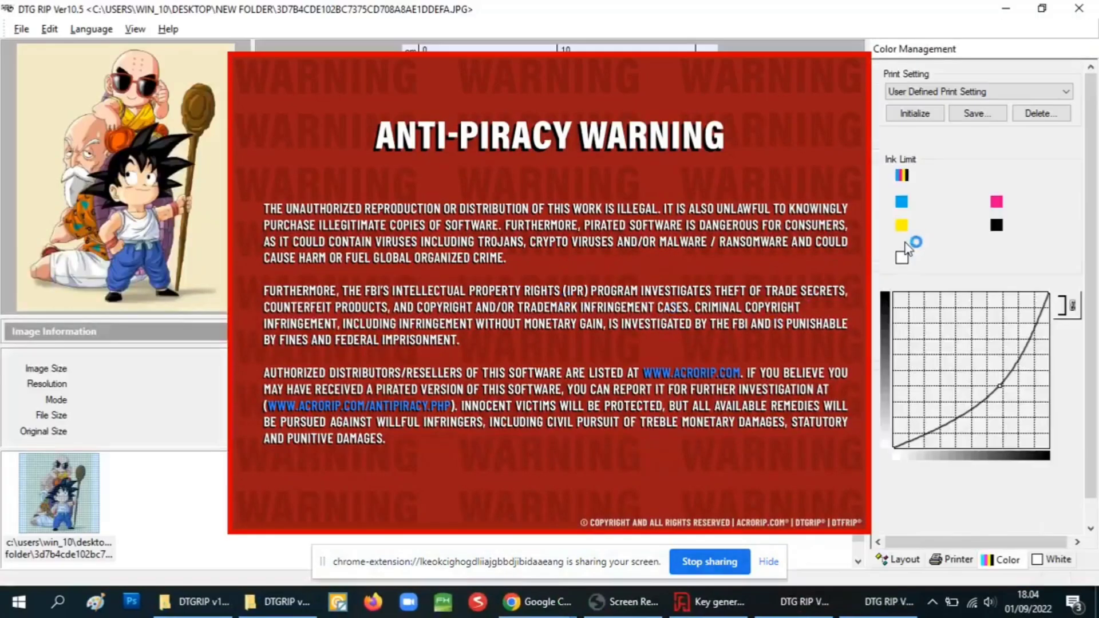
pyautogui.moveTo(604, 149)
pyautogui.mouseDown()
pyautogui.moveTo(630, 172)
pyautogui.moveTo(600, 168)
pyautogui.mouseUp()
pyautogui.click(951, 559)
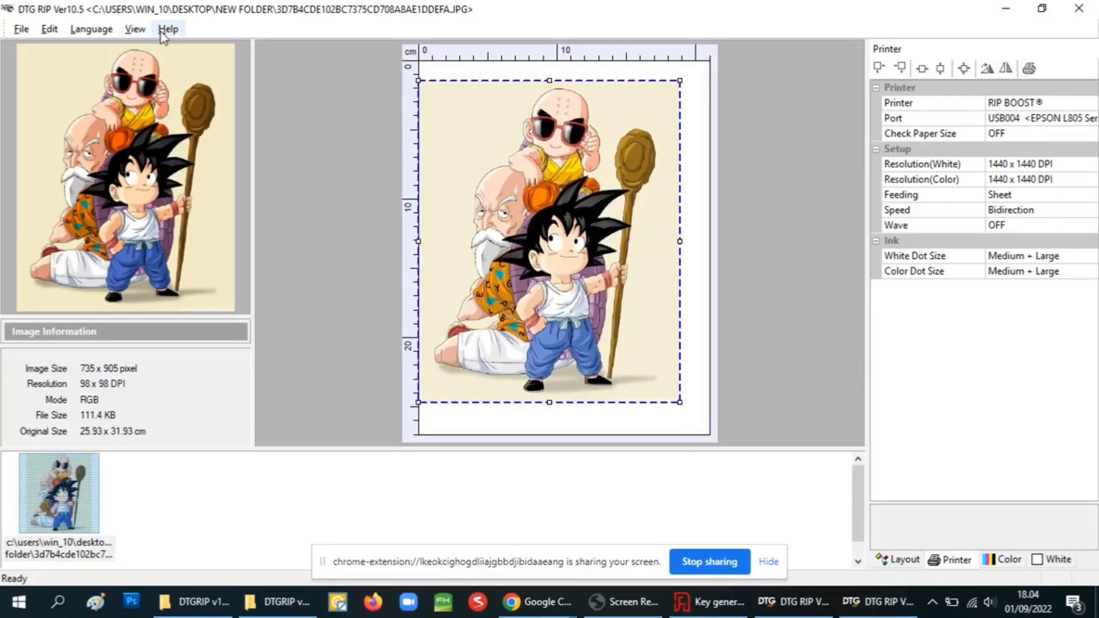